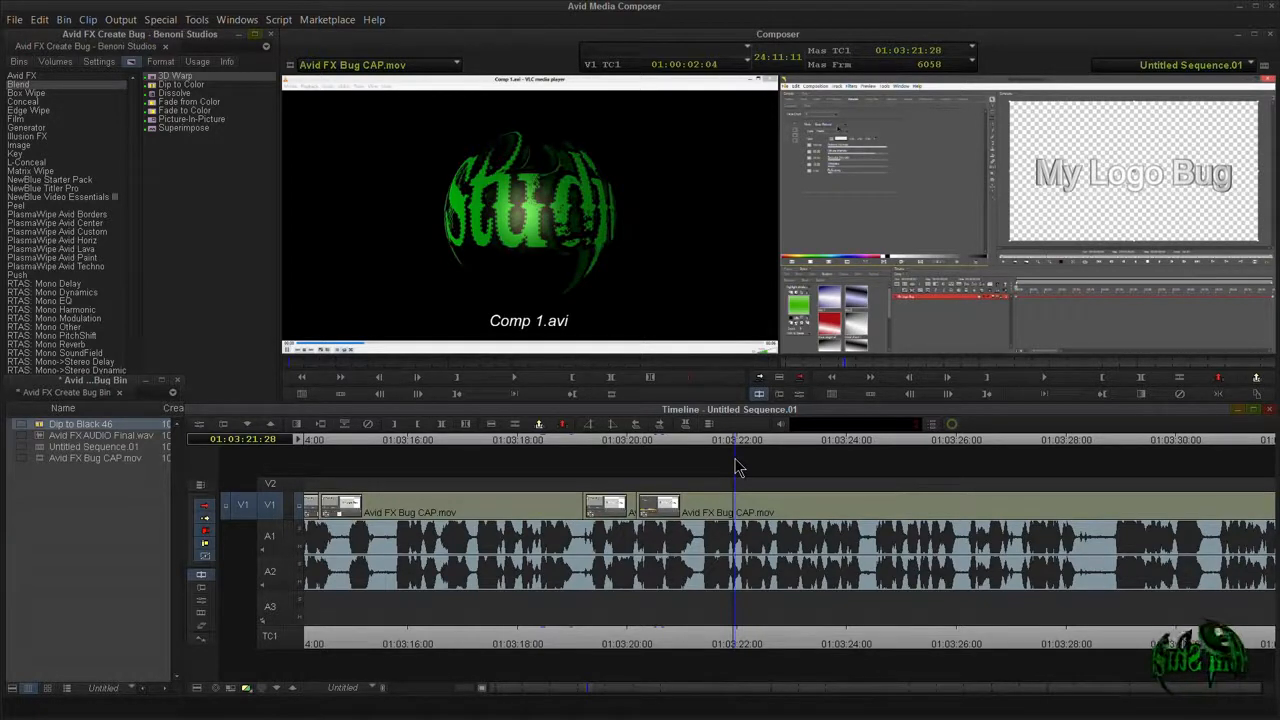
# - Scrub and play the sequence to find where the color picker opens, and park the playhead at 01:03:34:29
pyautogui.moveTo(736, 467)
pyautogui.mouseDown()
pyautogui.moveTo(727, 457)
pyautogui.moveTo(829, 459)
pyautogui.moveTo(719, 464)
pyautogui.mouseUp()
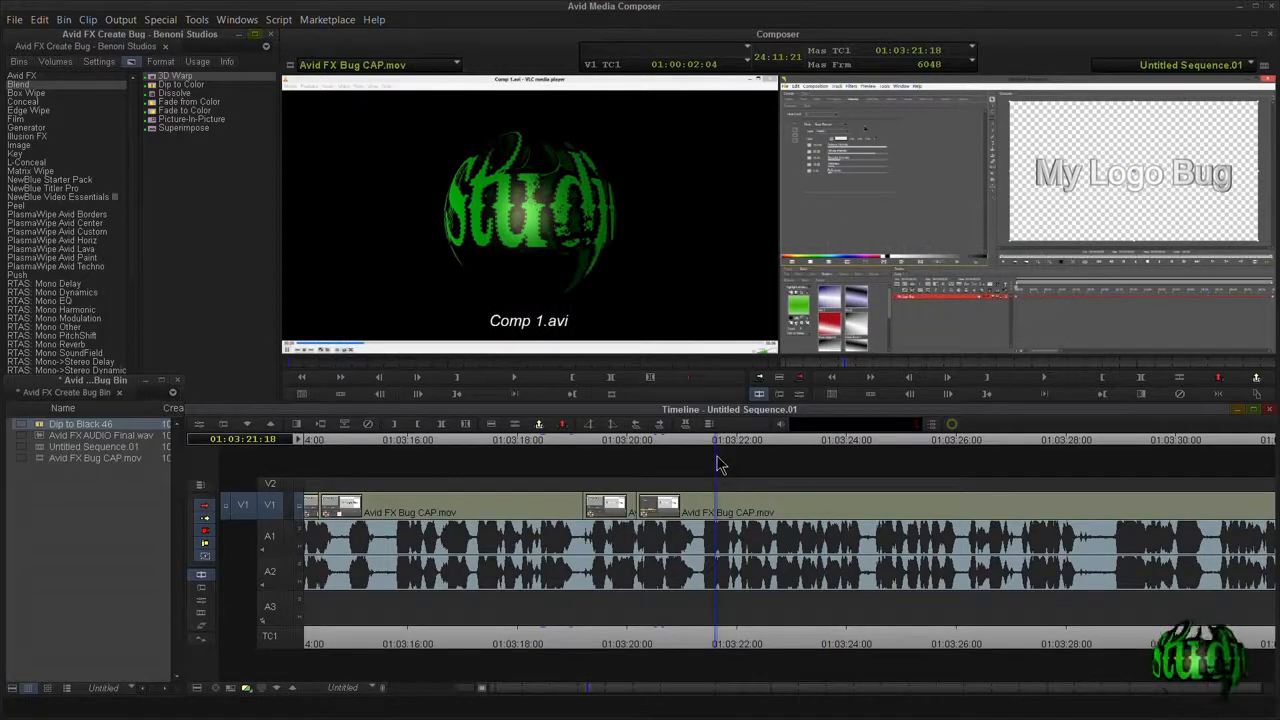
pyautogui.moveTo(720, 464); pyautogui.dragTo(1062, 453)
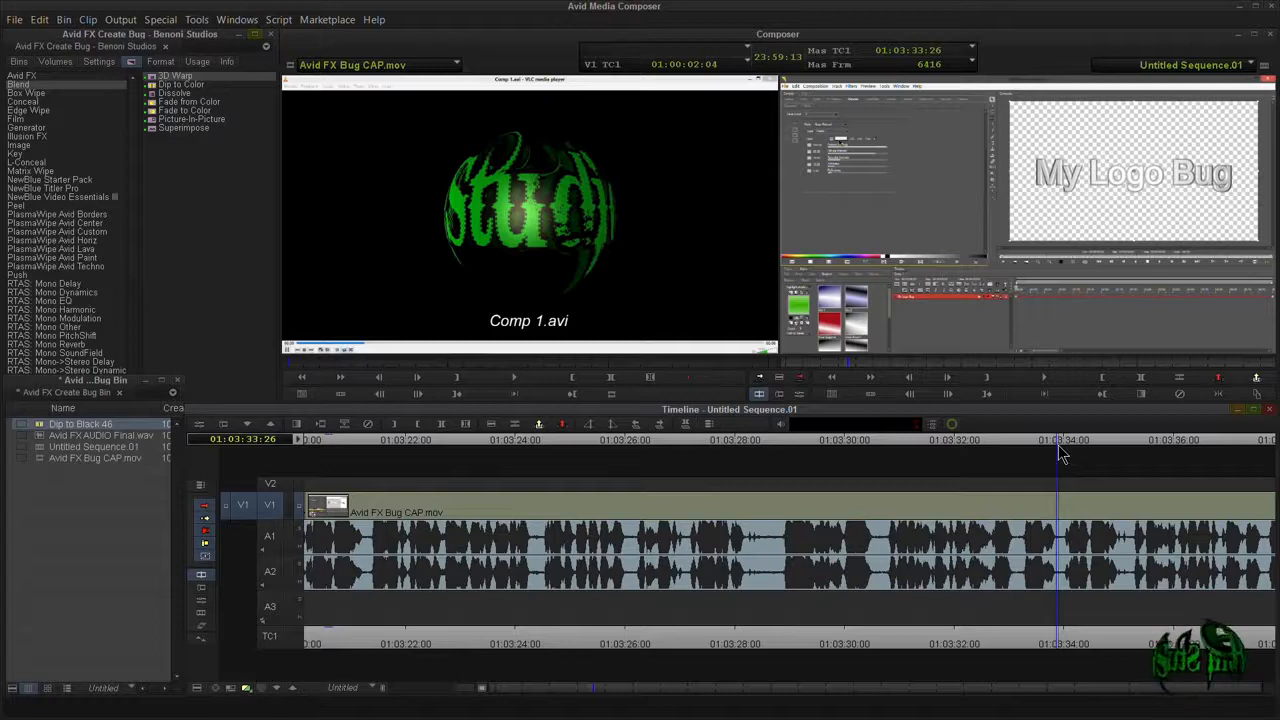
pyautogui.press('space')
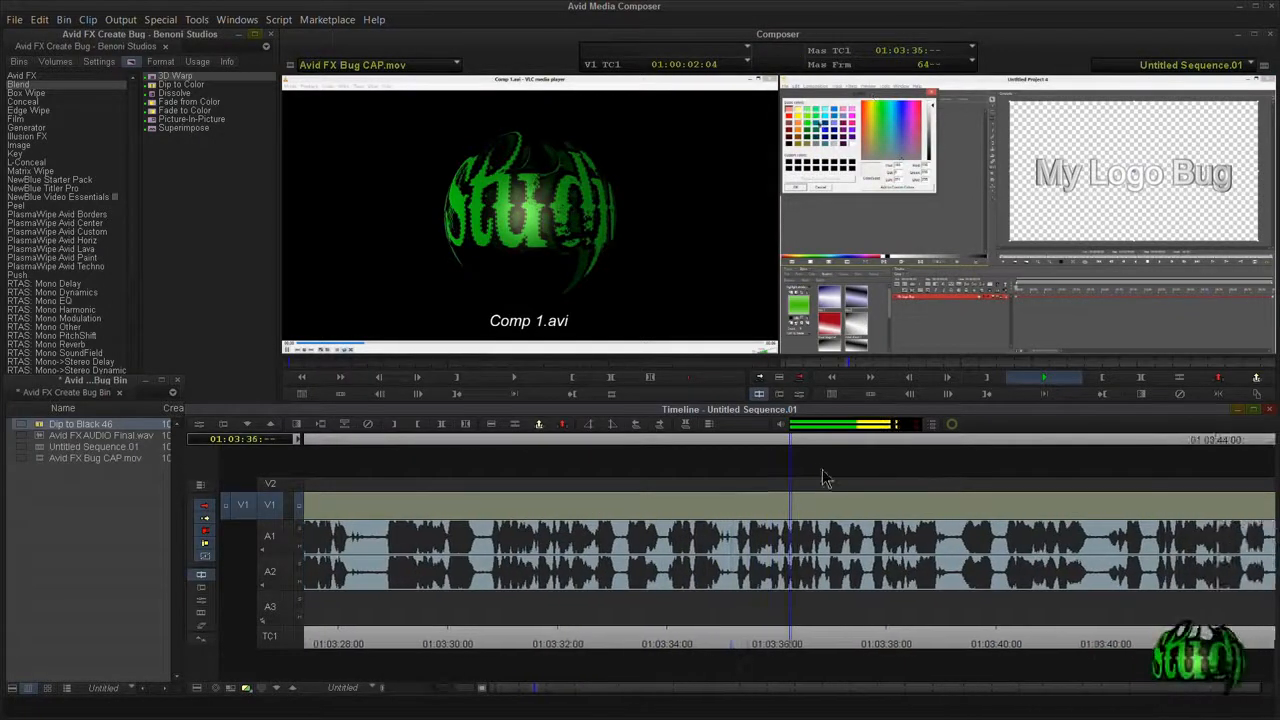
pyautogui.press('space')
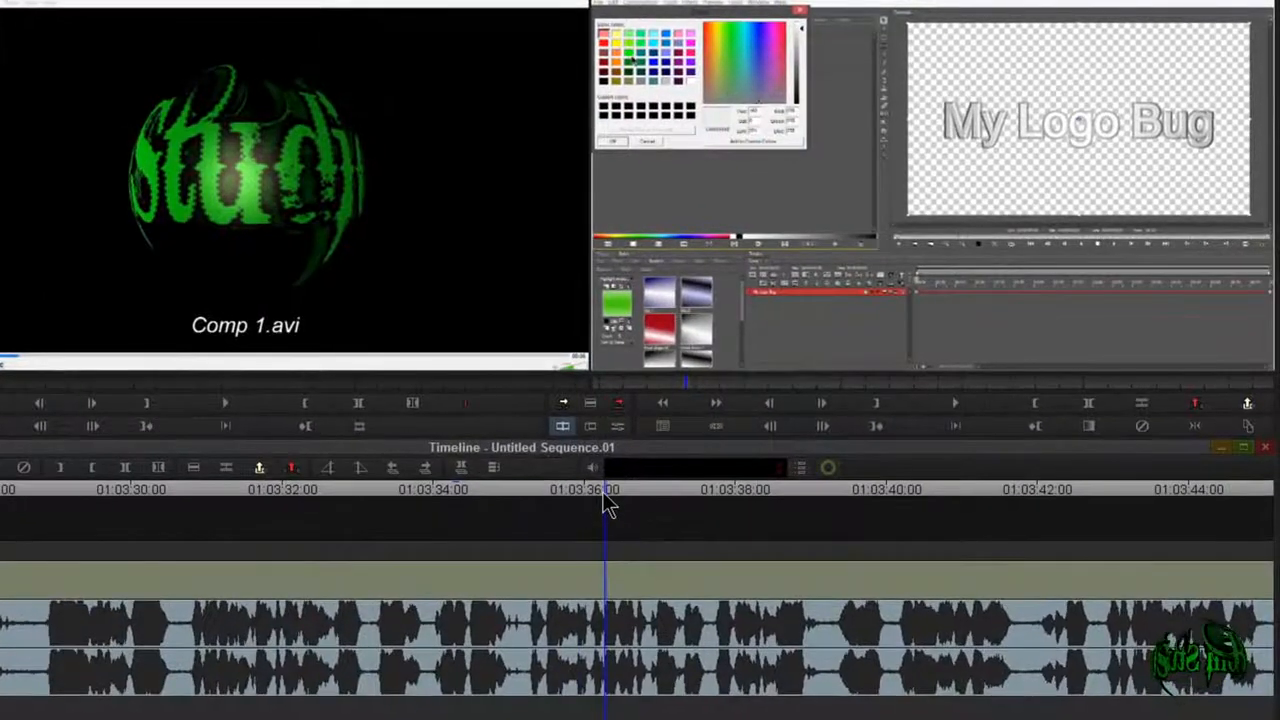
pyautogui.moveTo(604, 493); pyautogui.dragTo(509, 521)
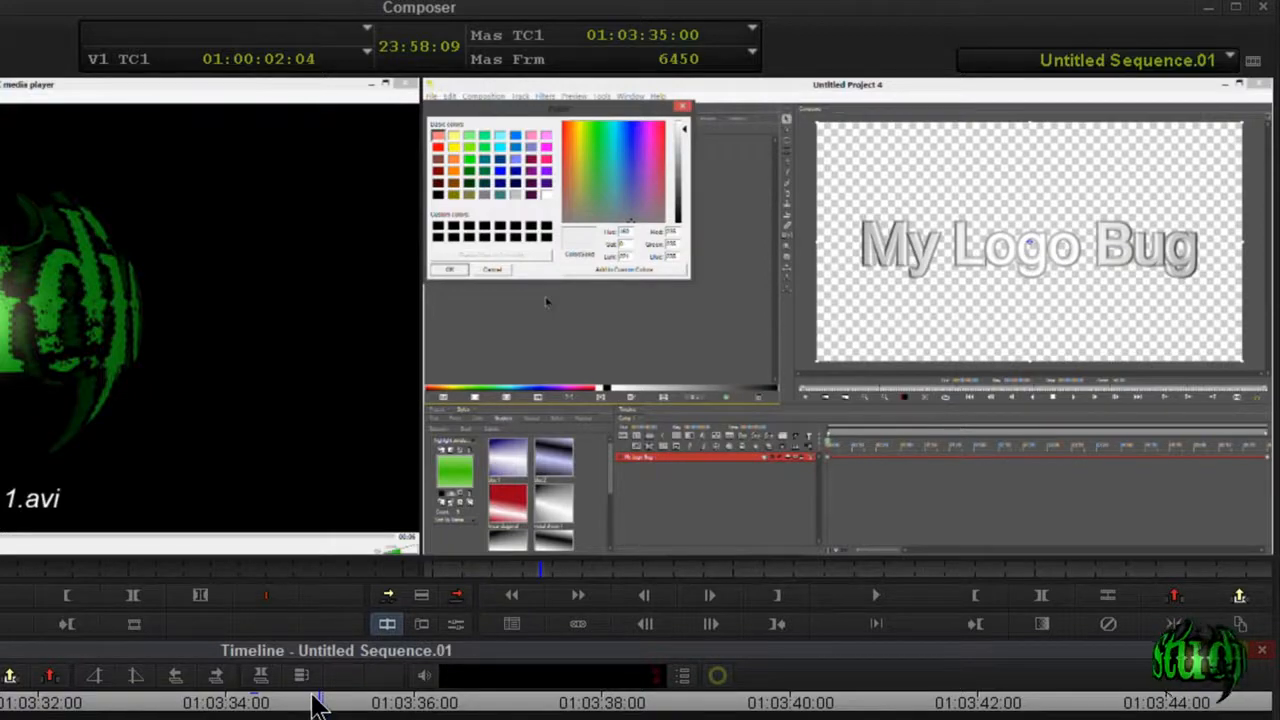
pyautogui.press('space')
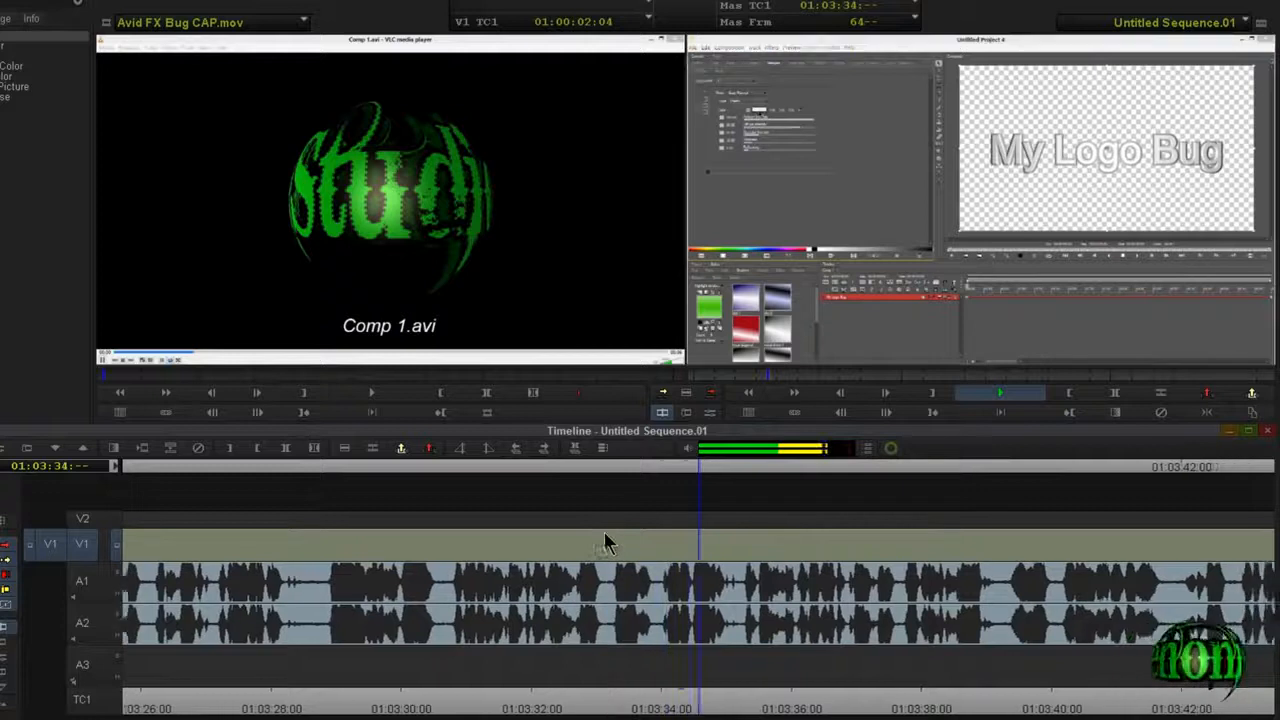
pyautogui.press('space')
pyautogui.moveTo(699, 470)
pyautogui.mouseDown()
pyautogui.moveTo(660, 482)
pyautogui.moveTo(685, 481)
pyautogui.mouseUp()
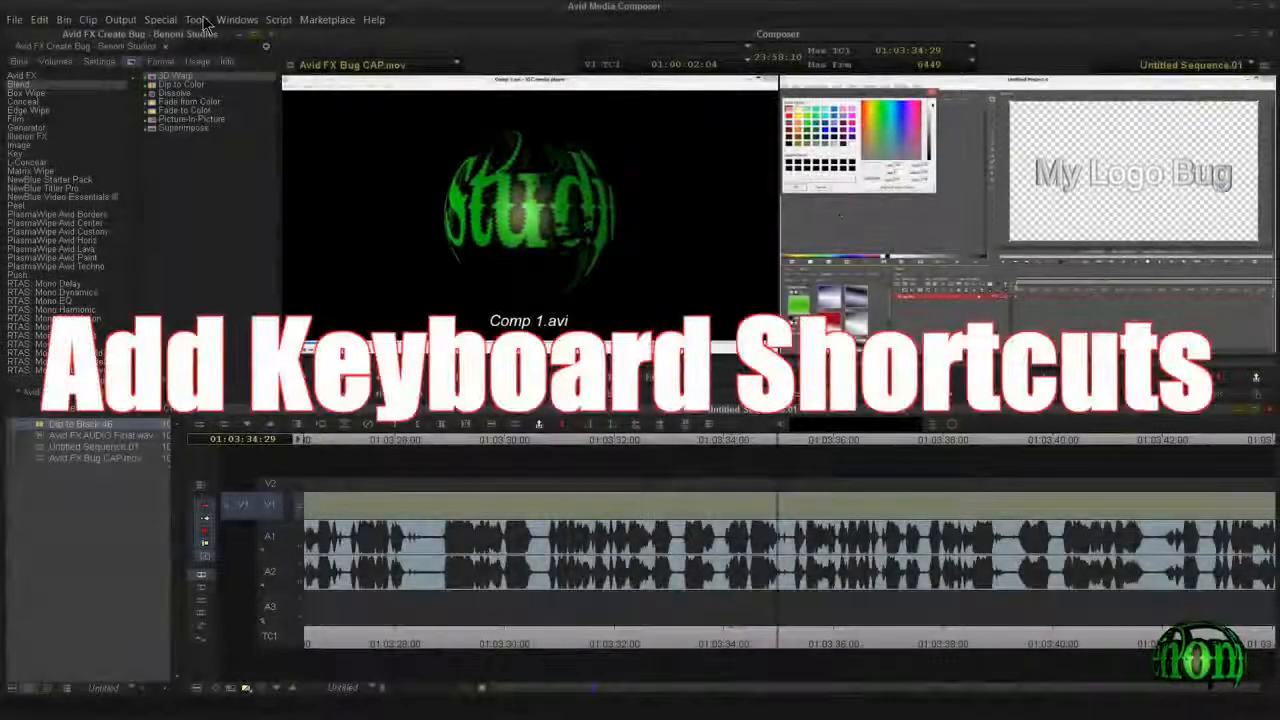
# - Open the Command Palette and the English (United States) keyboard settings, placing the keyboard layout below the palette
pyautogui.click(198, 20)
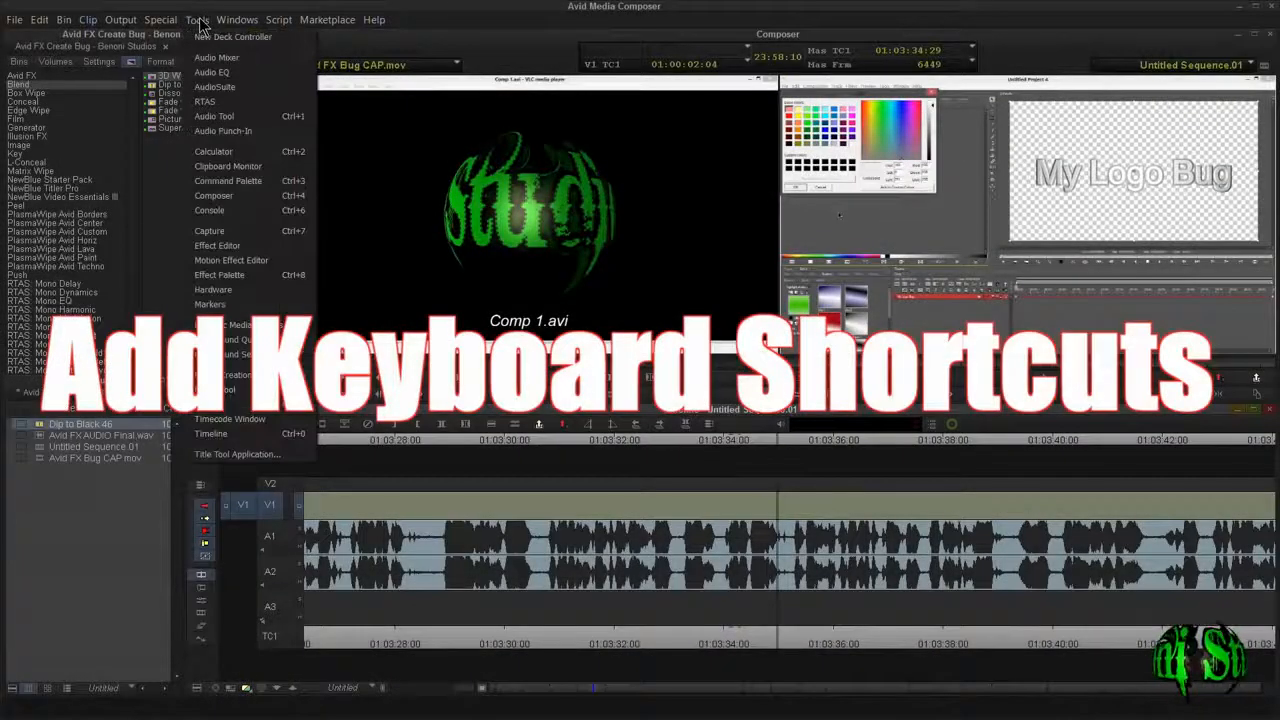
pyautogui.click(230, 181)
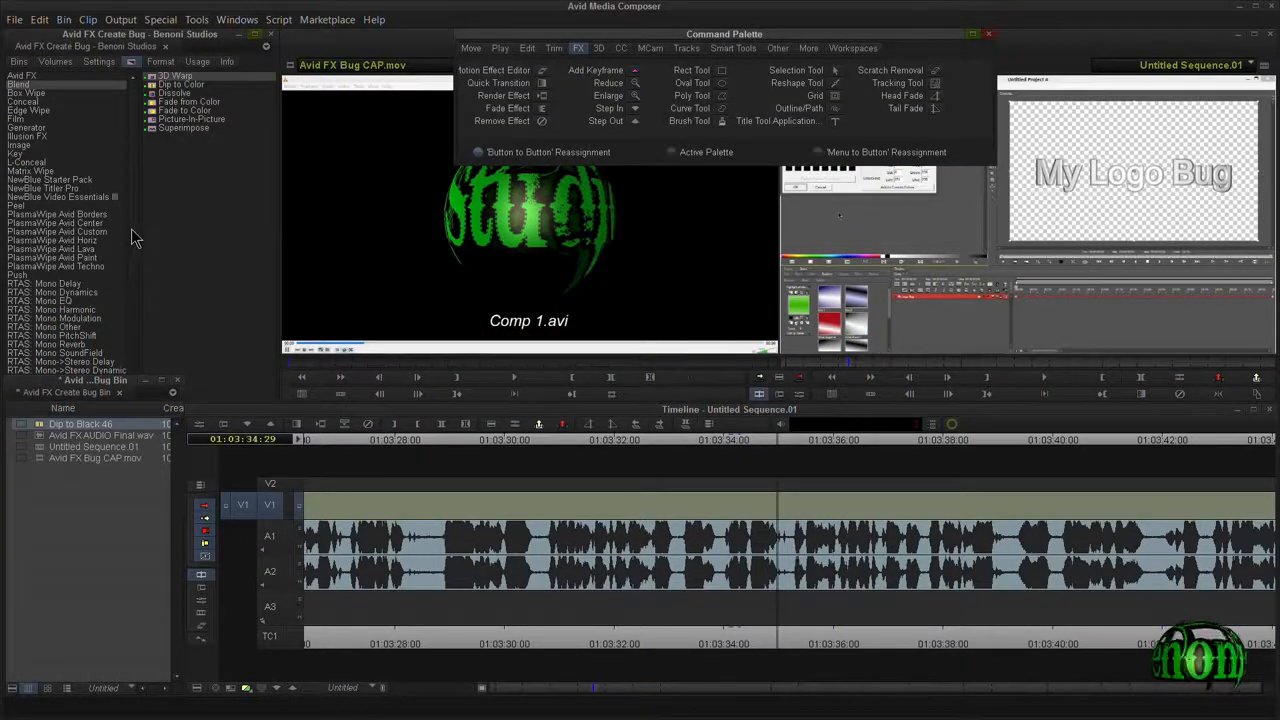
pyautogui.click(99, 61)
pyautogui.doubleClick(38, 228)
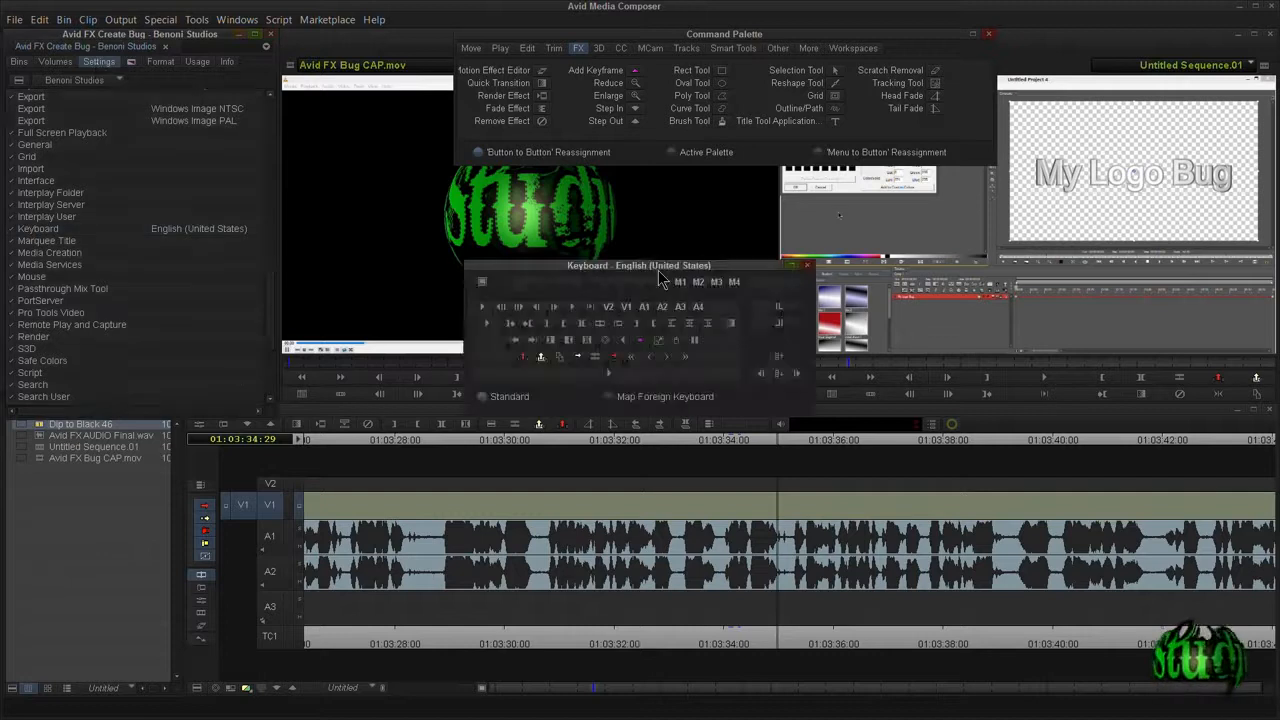
pyautogui.moveTo(658, 270); pyautogui.dragTo(672, 244)
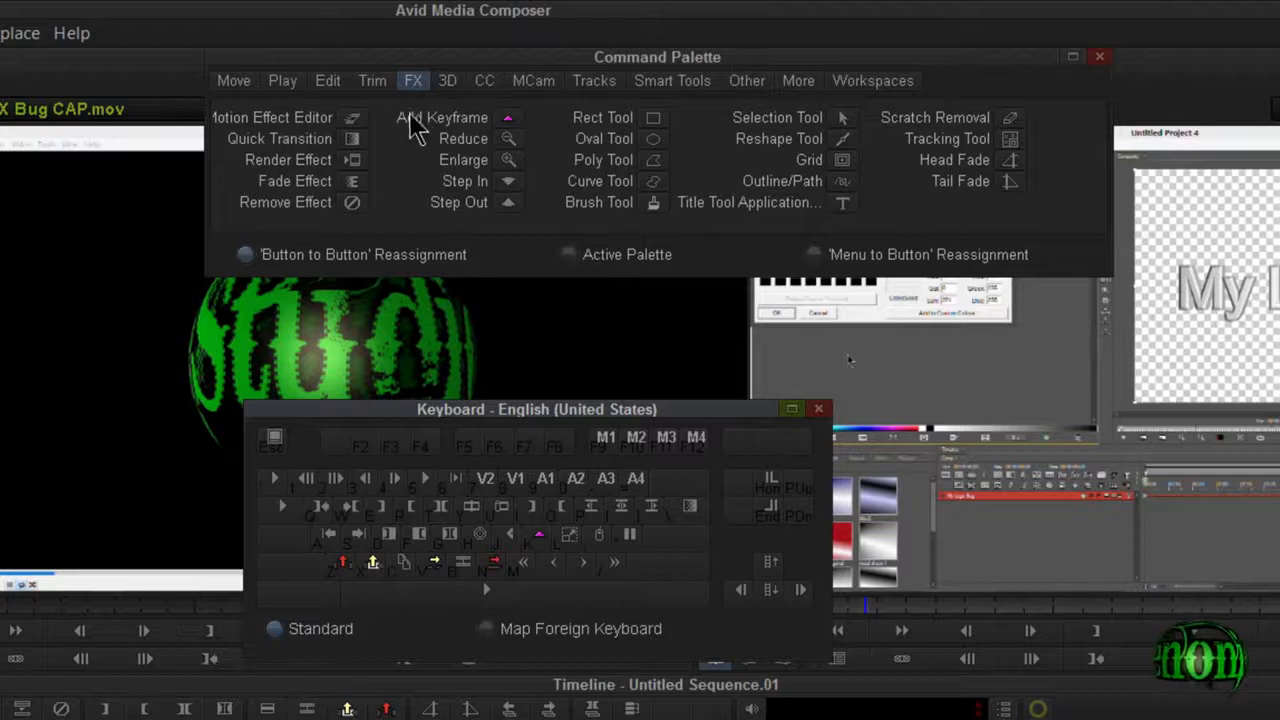
# - Try to map the Add Edit command to a key in the keyboard layout, and close the layout and the Command Palette
pyautogui.click(328, 80)
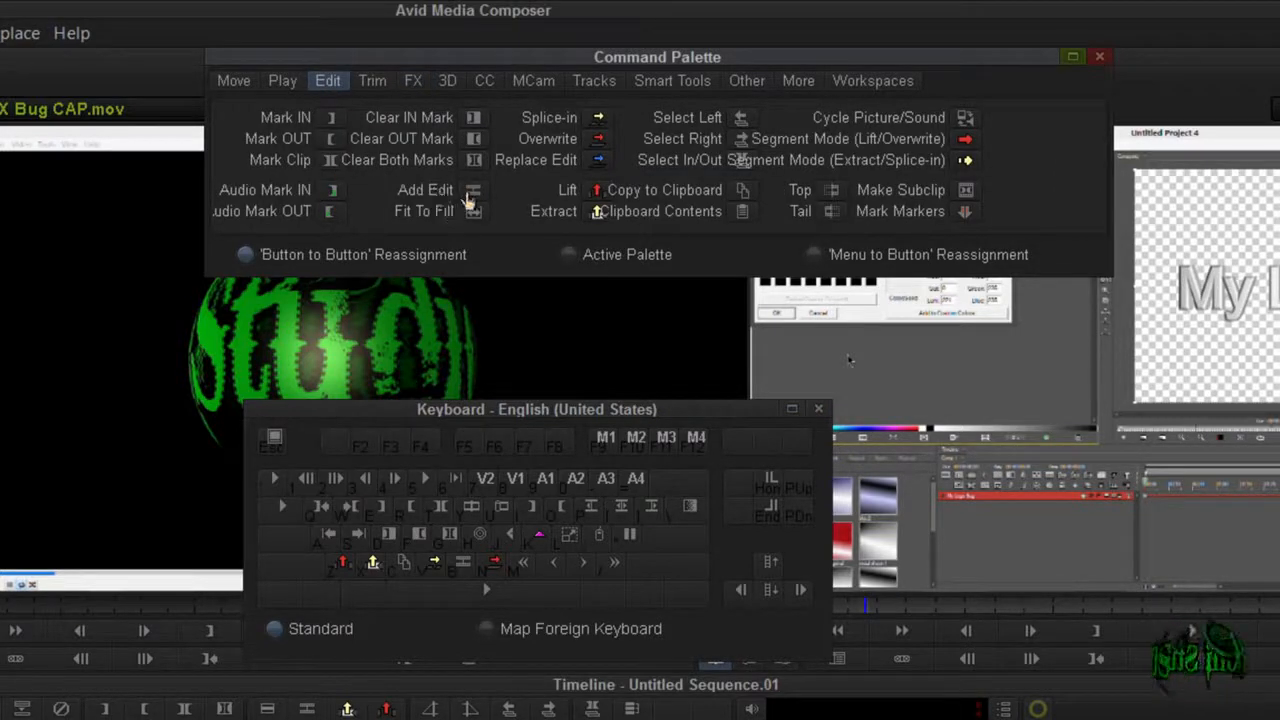
pyautogui.moveTo(475, 200); pyautogui.dragTo(630, 536)
pyautogui.click(482, 189)
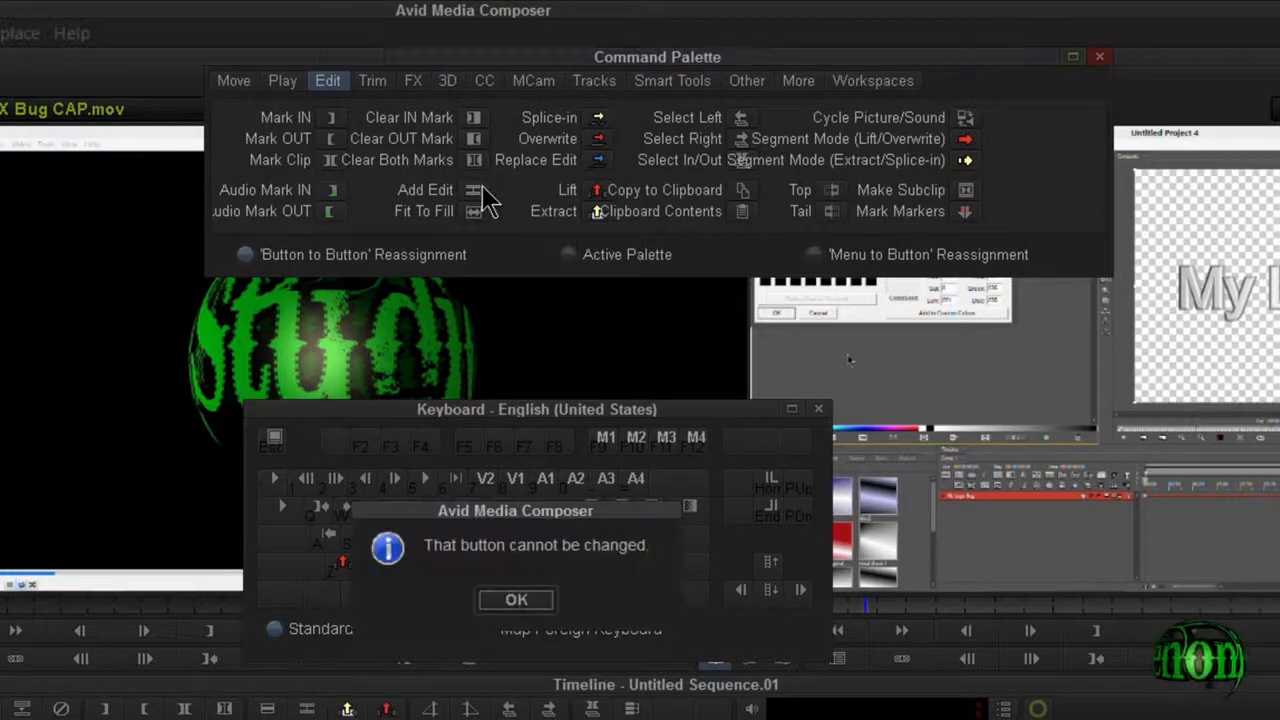
pyautogui.click(518, 602)
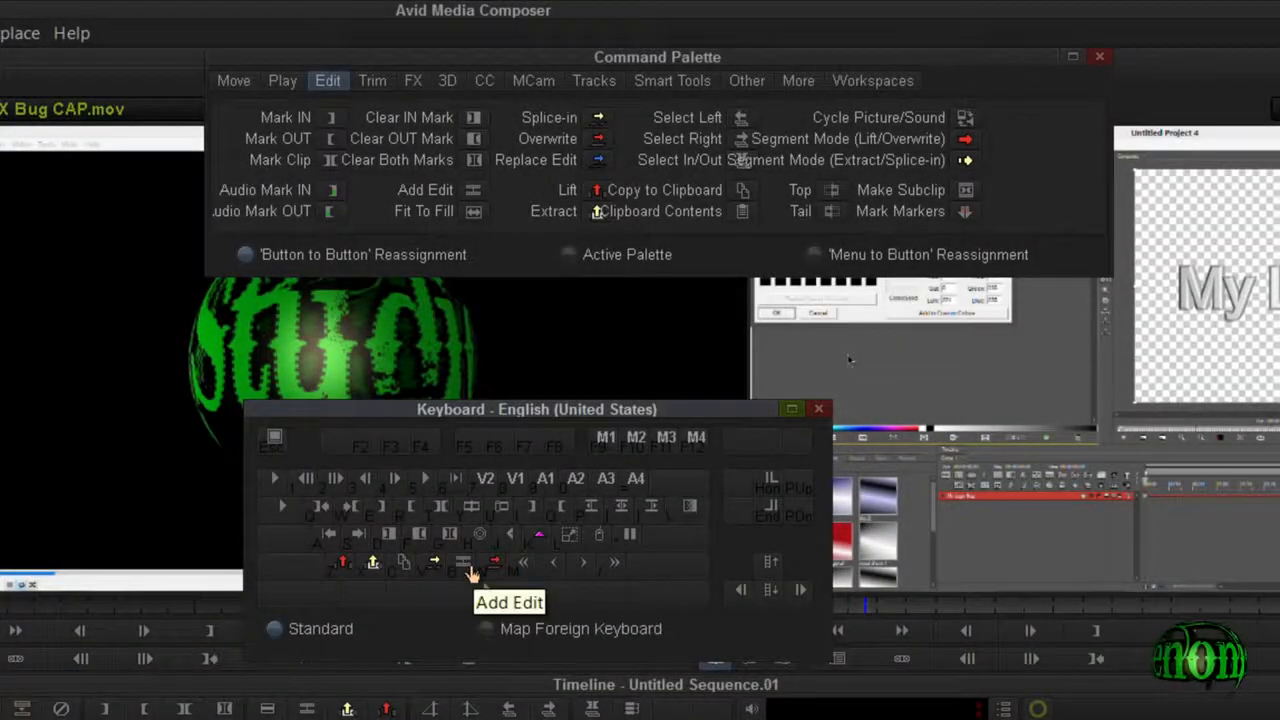
pyautogui.click(818, 408)
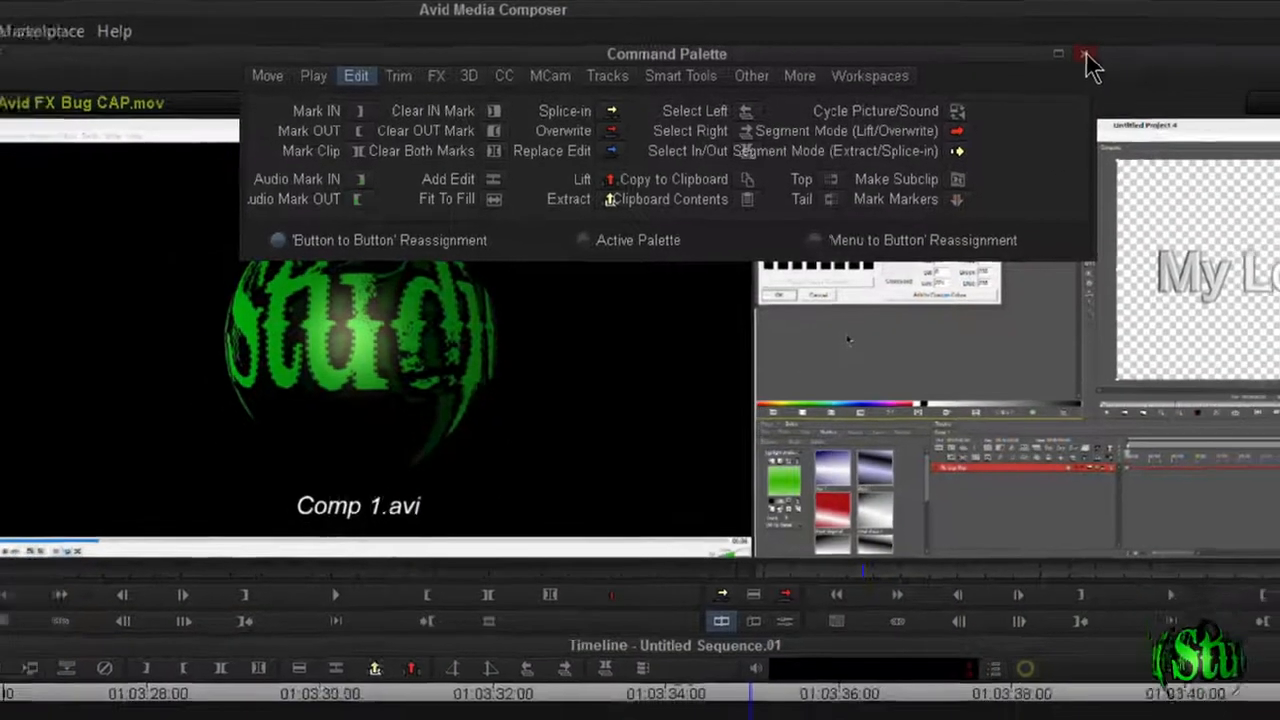
pyautogui.click(1099, 57)
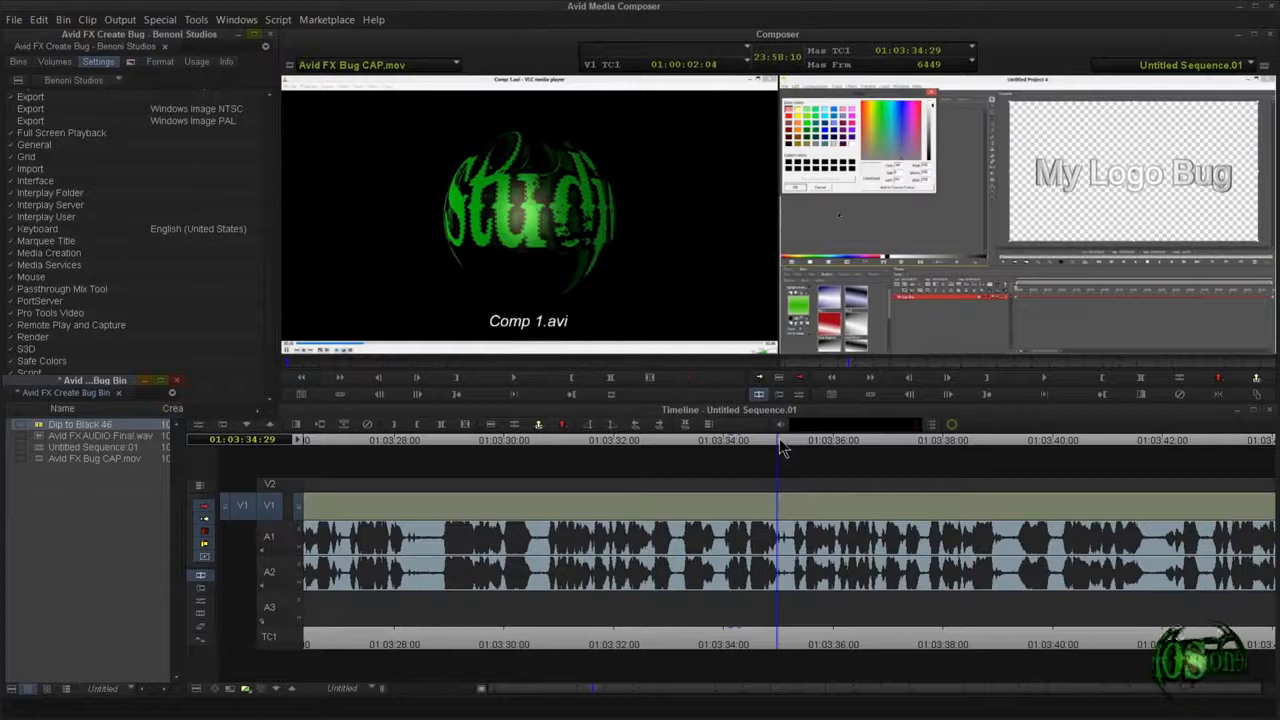
# - Add an edit to the Avid FX Bug CAP.mov clip on V1 at 01:03:34:29
pyautogui.moveTo(780, 441)
pyautogui.mouseDown()
pyautogui.moveTo(763, 446)
pyautogui.moveTo(780, 449)
pyautogui.mouseUp()
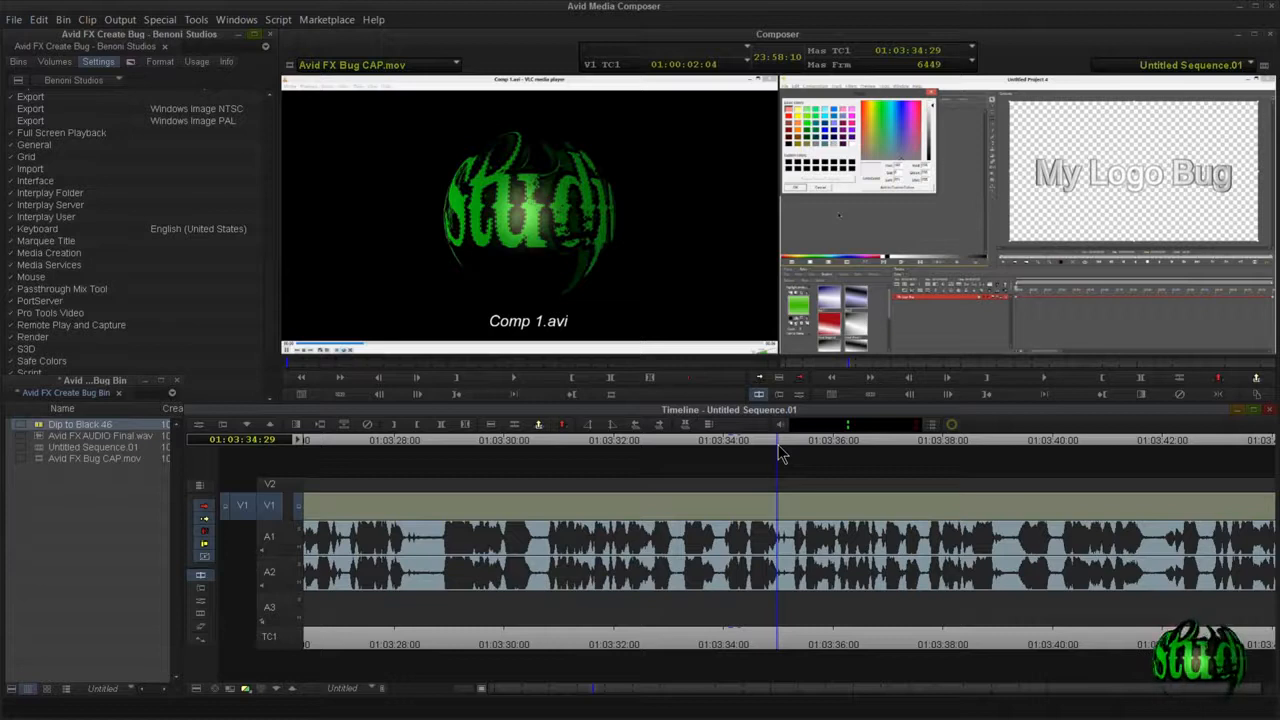
pyautogui.press('F4')
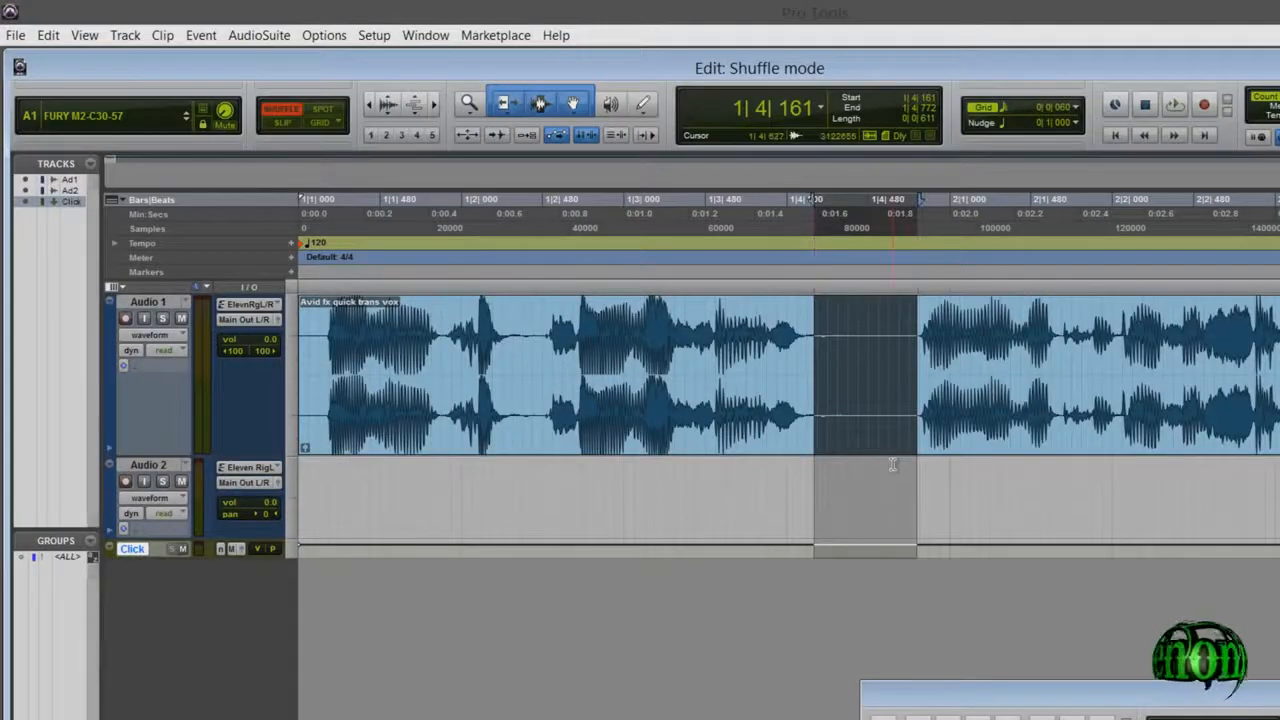
# - In Pro Tools, delete the selected silent gap from the Audio 1 clip in Shuffle mode
pyautogui.press('Delete')
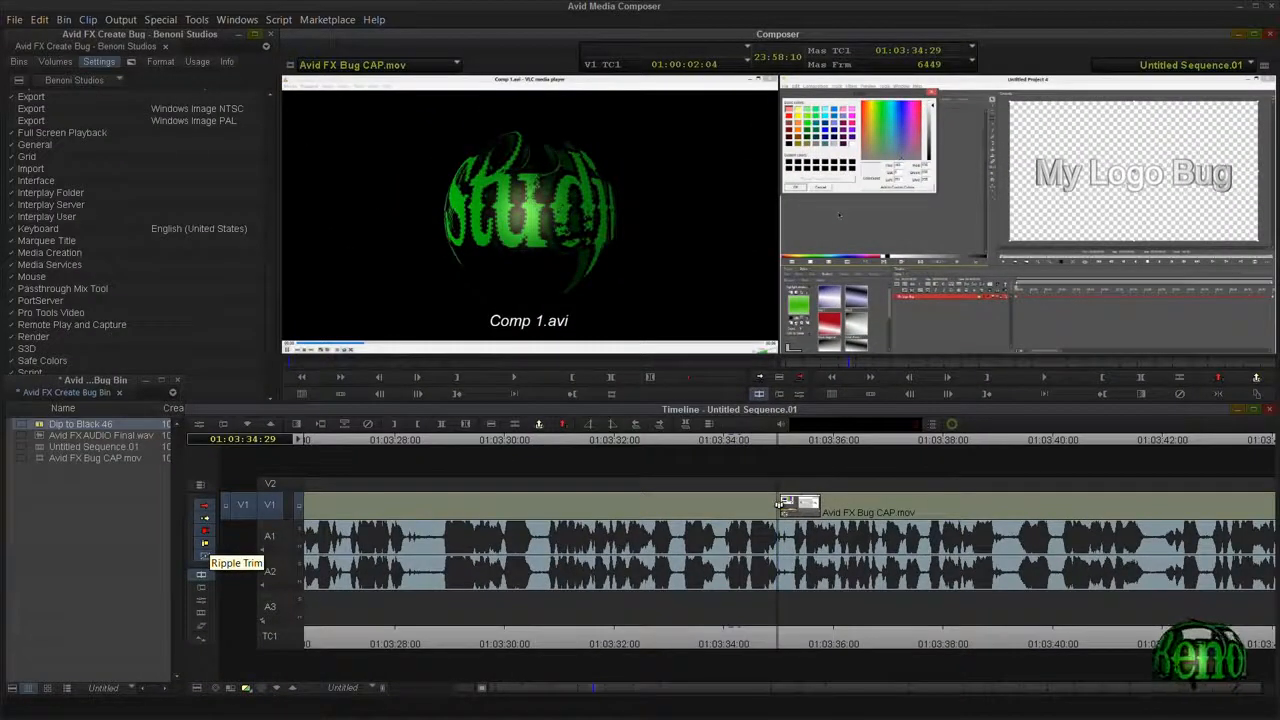
# - Roll the new V1 edit point 17 frames later to 01:03:35:16 and leave trim mode
pyautogui.click(779, 503)
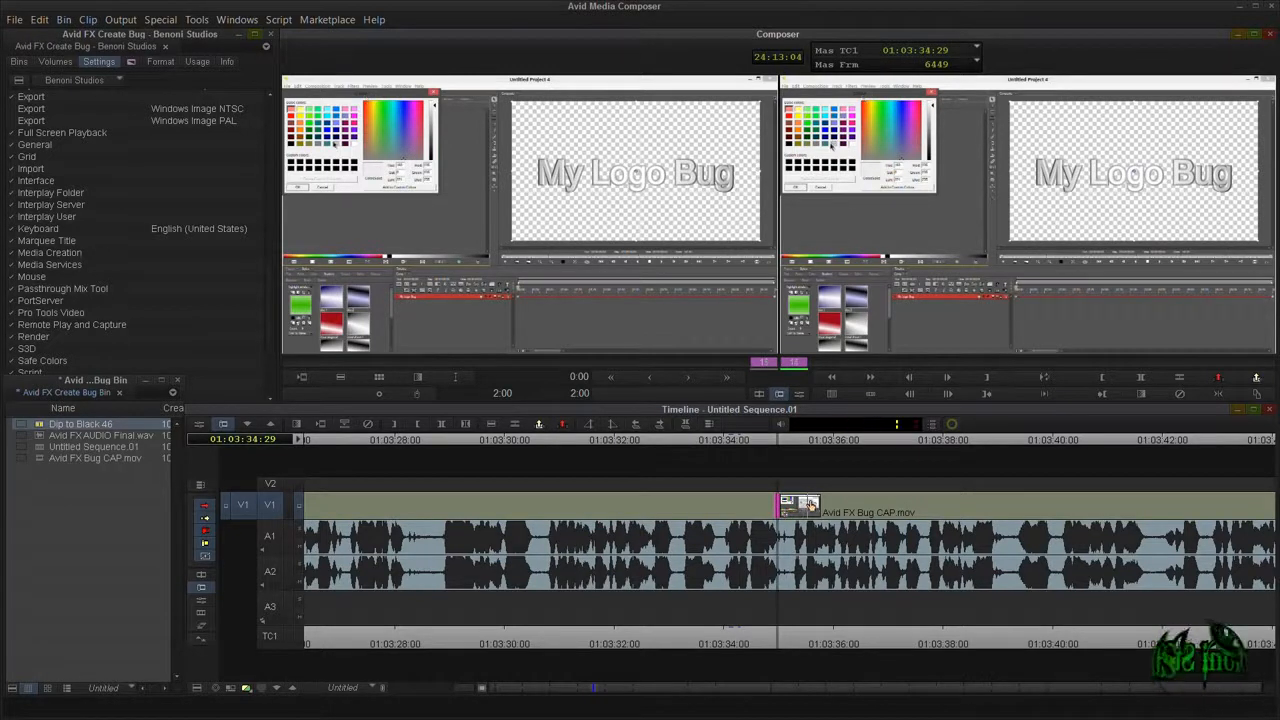
pyautogui.moveTo(779, 505); pyautogui.dragTo(809, 505)
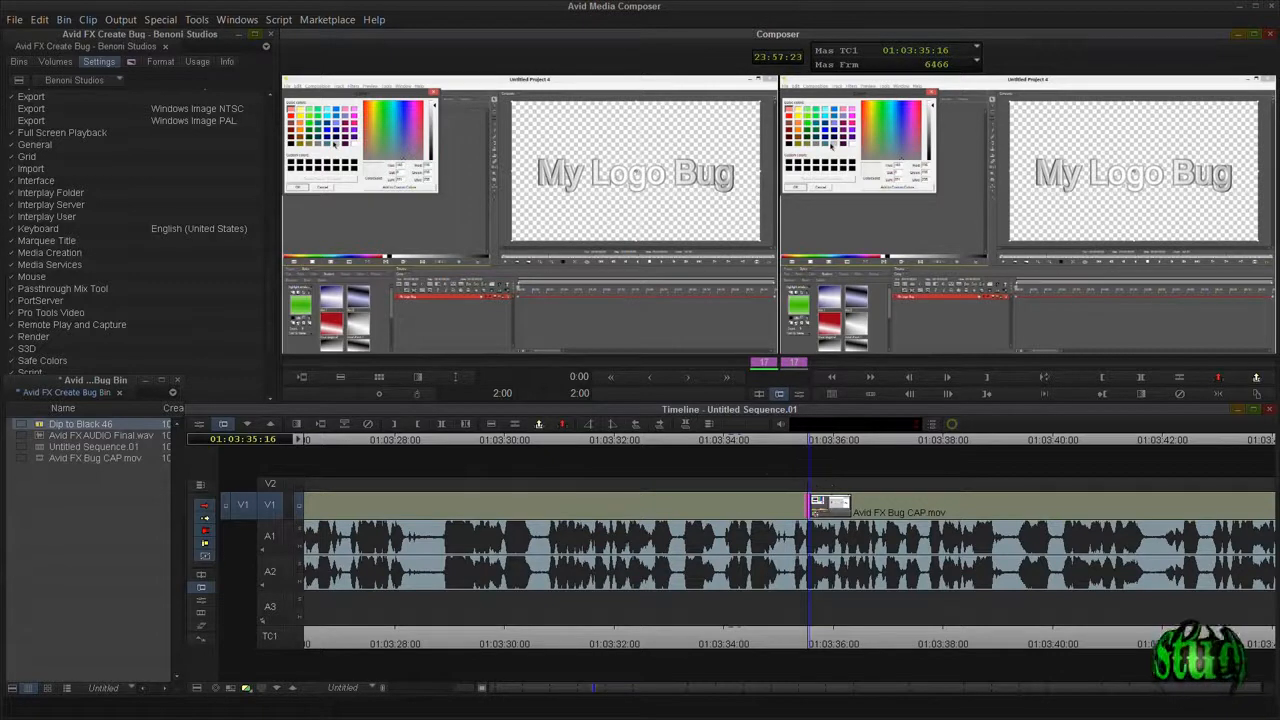
pyautogui.doubleClick(731, 507)
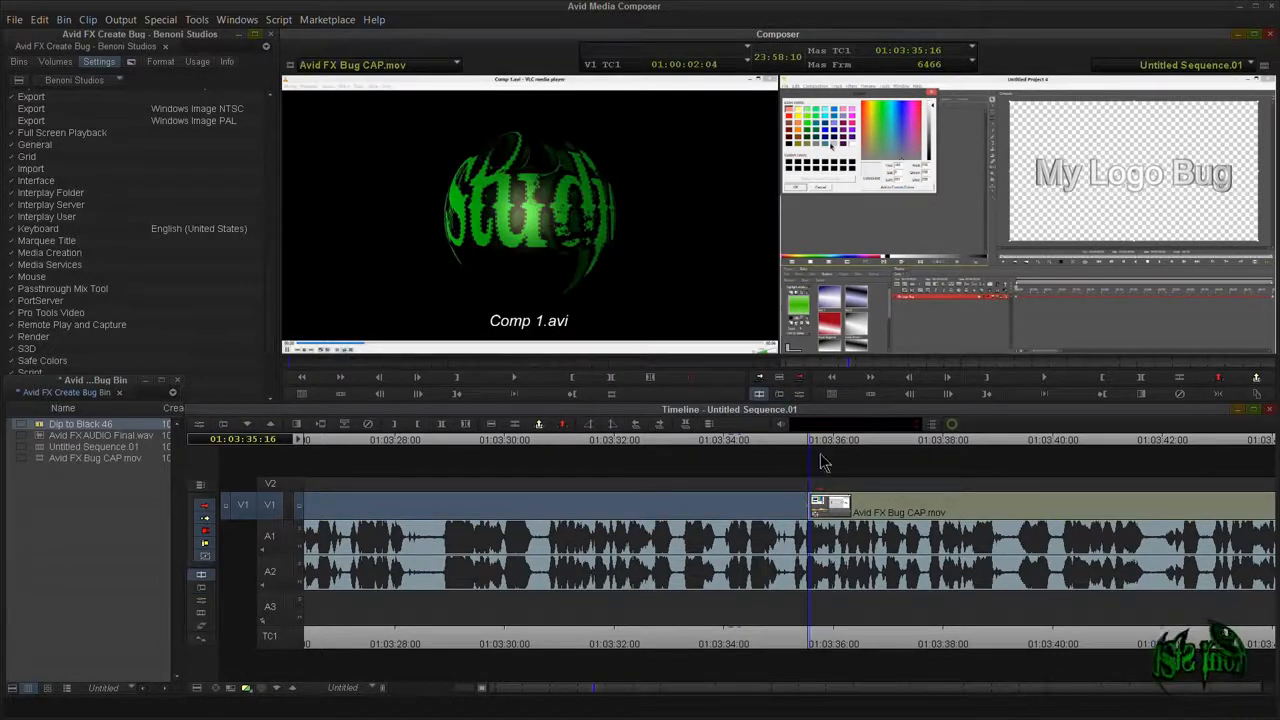
# - Select the V1 clip after the cut and play the sequence across the edit point from about 01:03:34:12
pyautogui.click(905, 507)
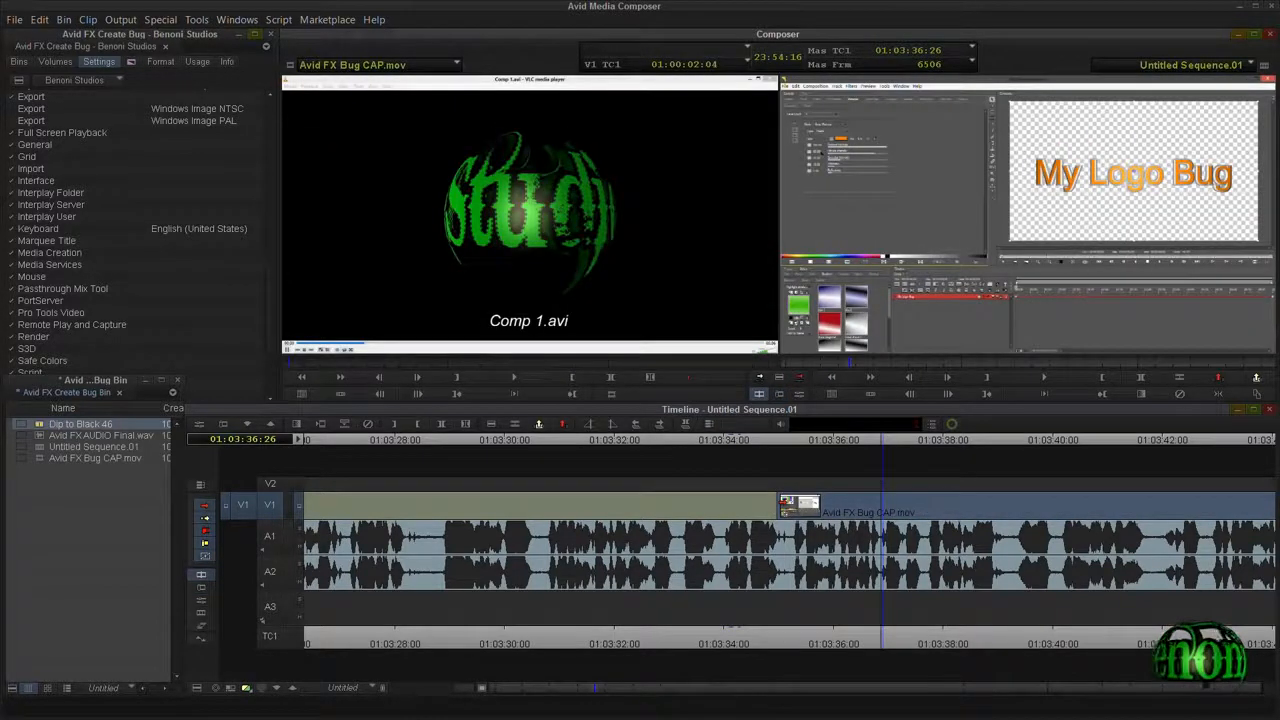
pyautogui.moveTo(883, 443); pyautogui.dragTo(739, 447)
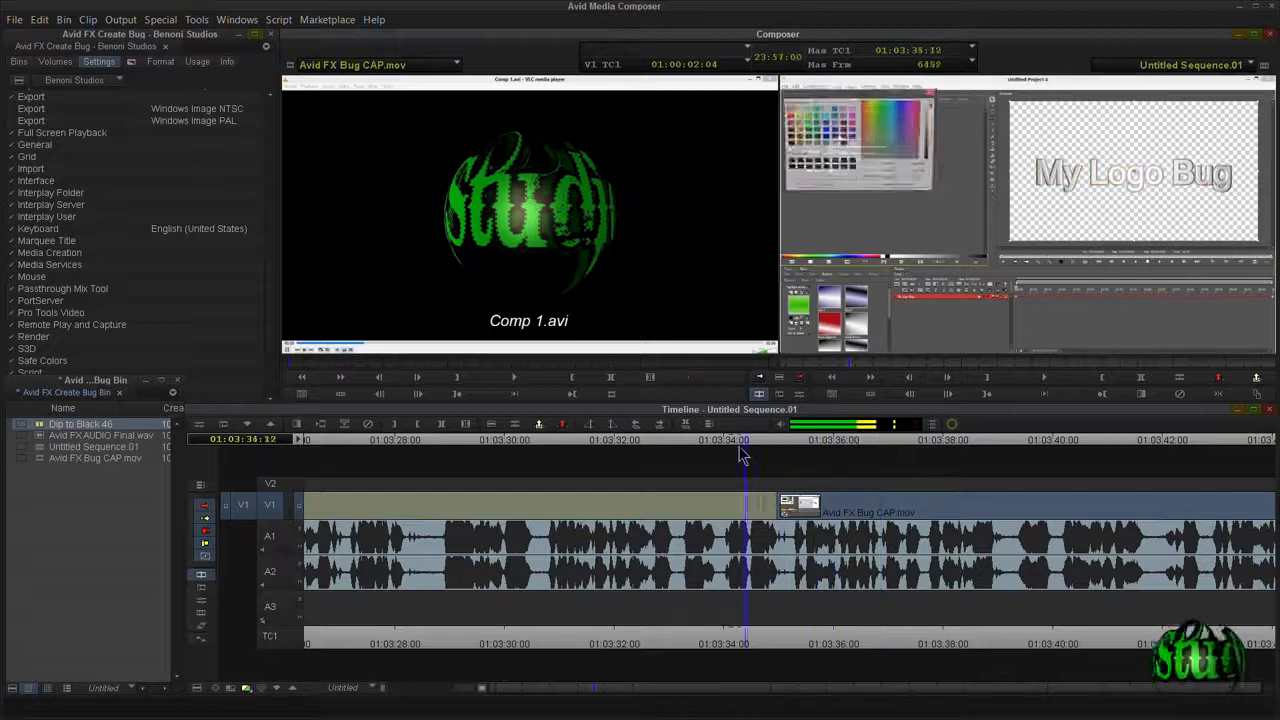
pyautogui.press('space')
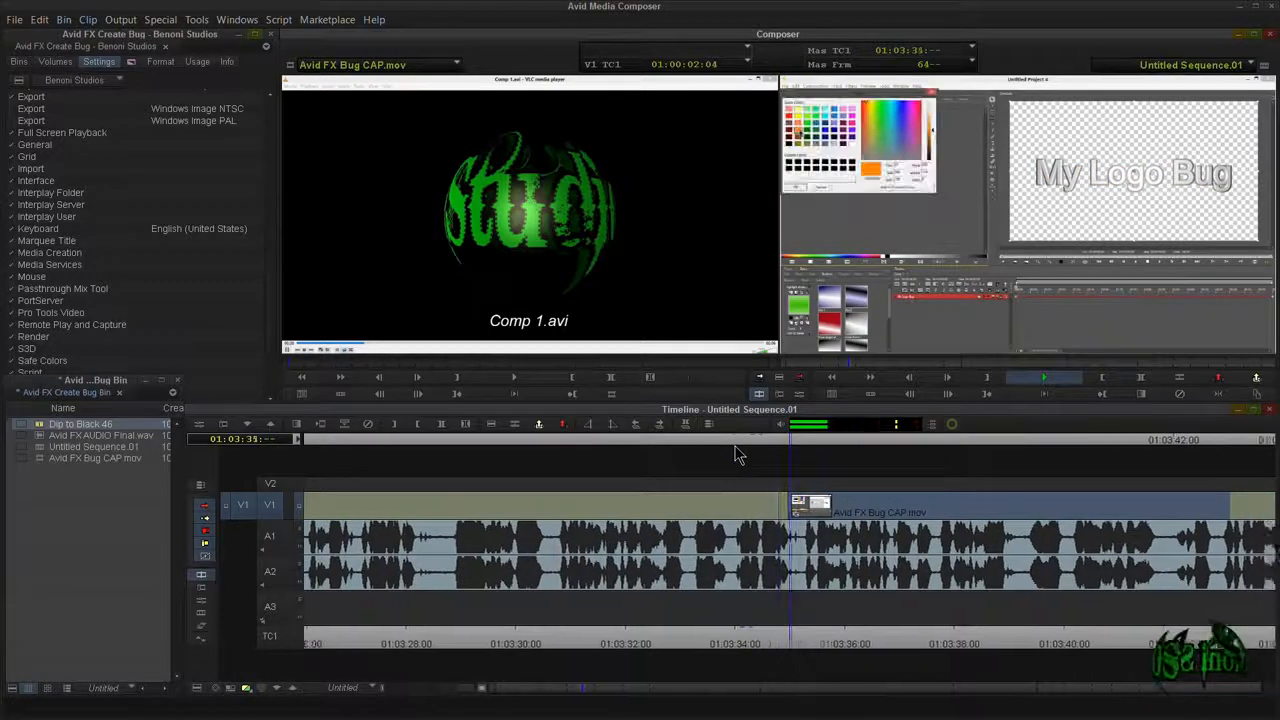
pyautogui.press('space')
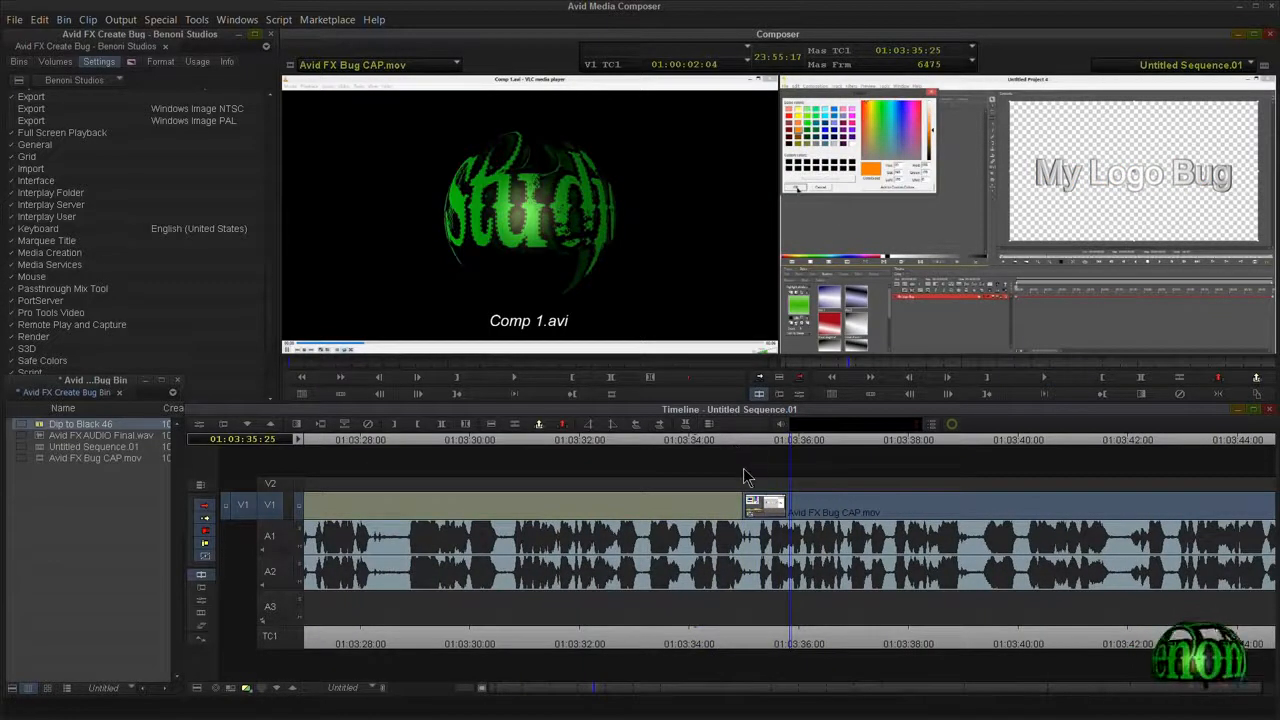
# - Undo the last edits made to the V1 clip after the cut
pyautogui.hotkey('ctrl', 'z')
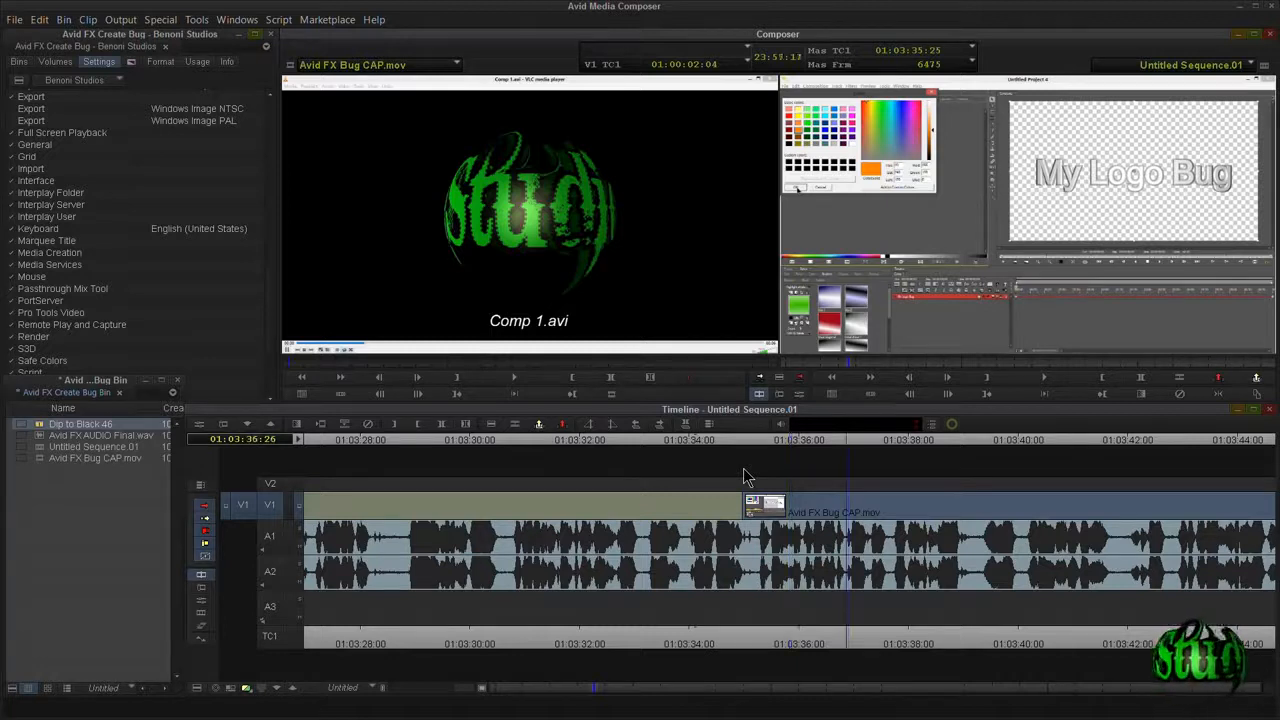
pyautogui.hotkey('ctrl', 'z')
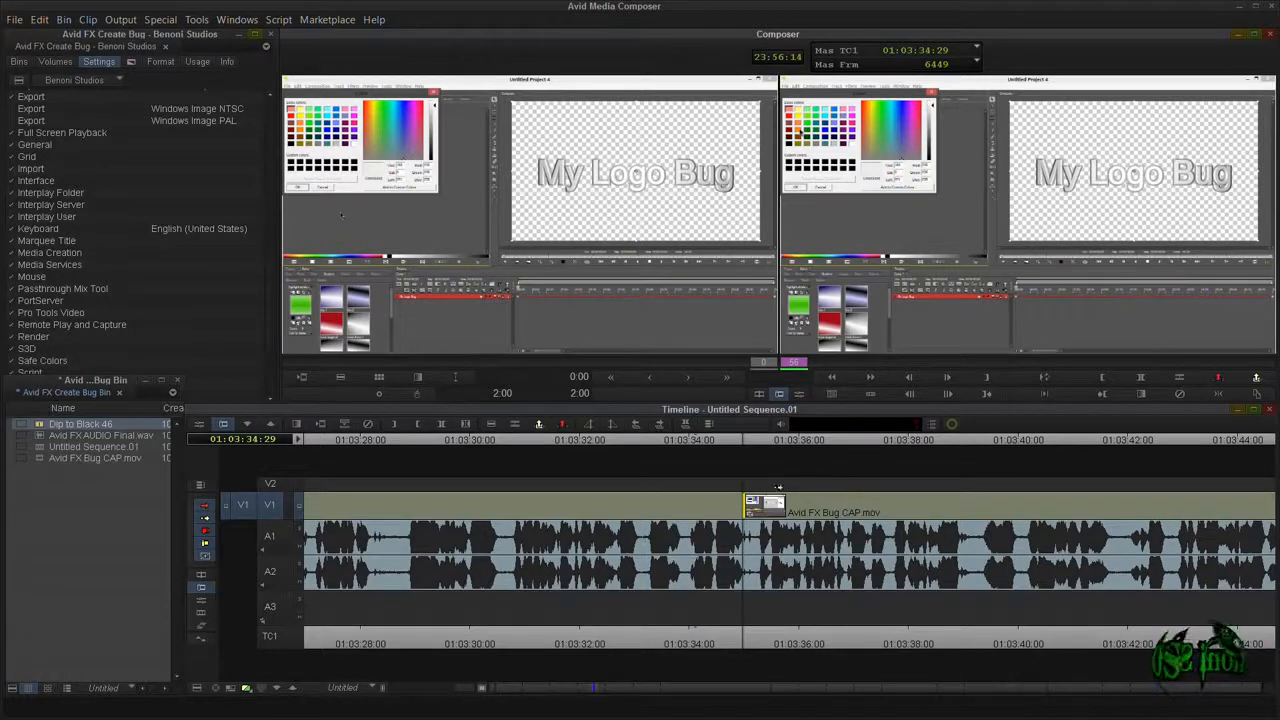
# - Play across the trimmed V1 cut from about 01:03:33:23 and park the playhead at 01:03:35:14
pyautogui.click(675, 443)
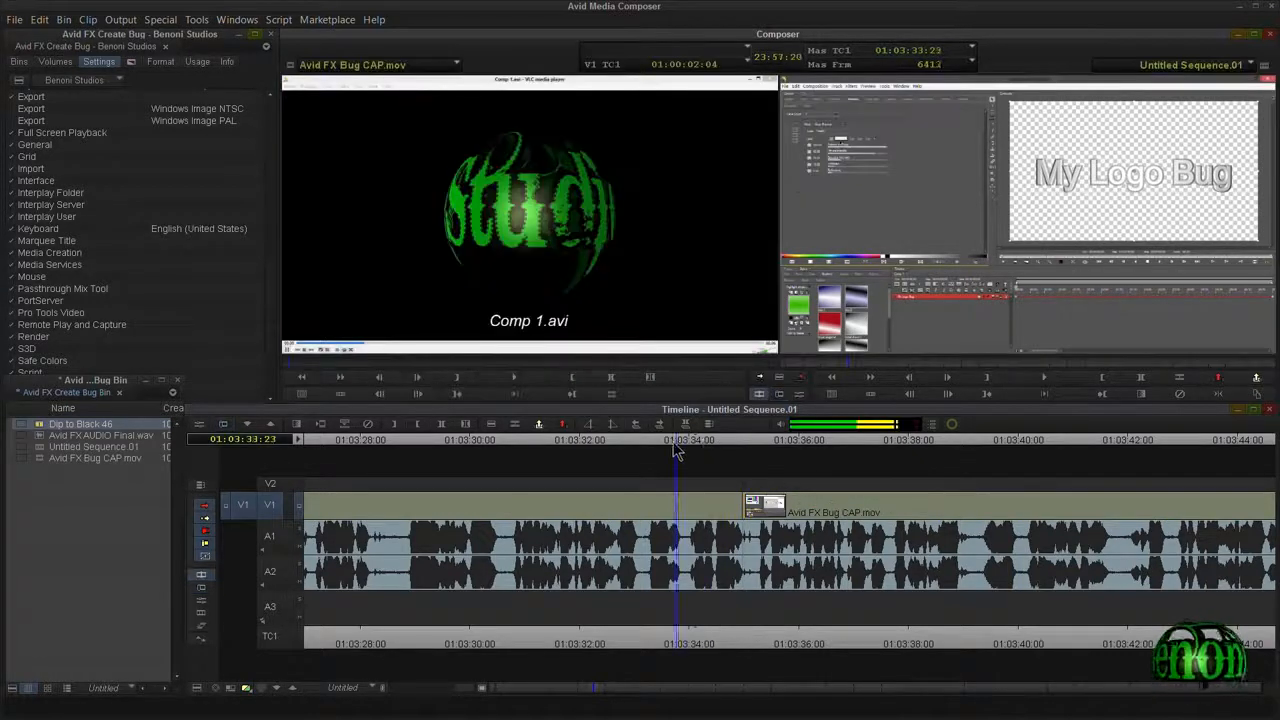
pyautogui.press('space')
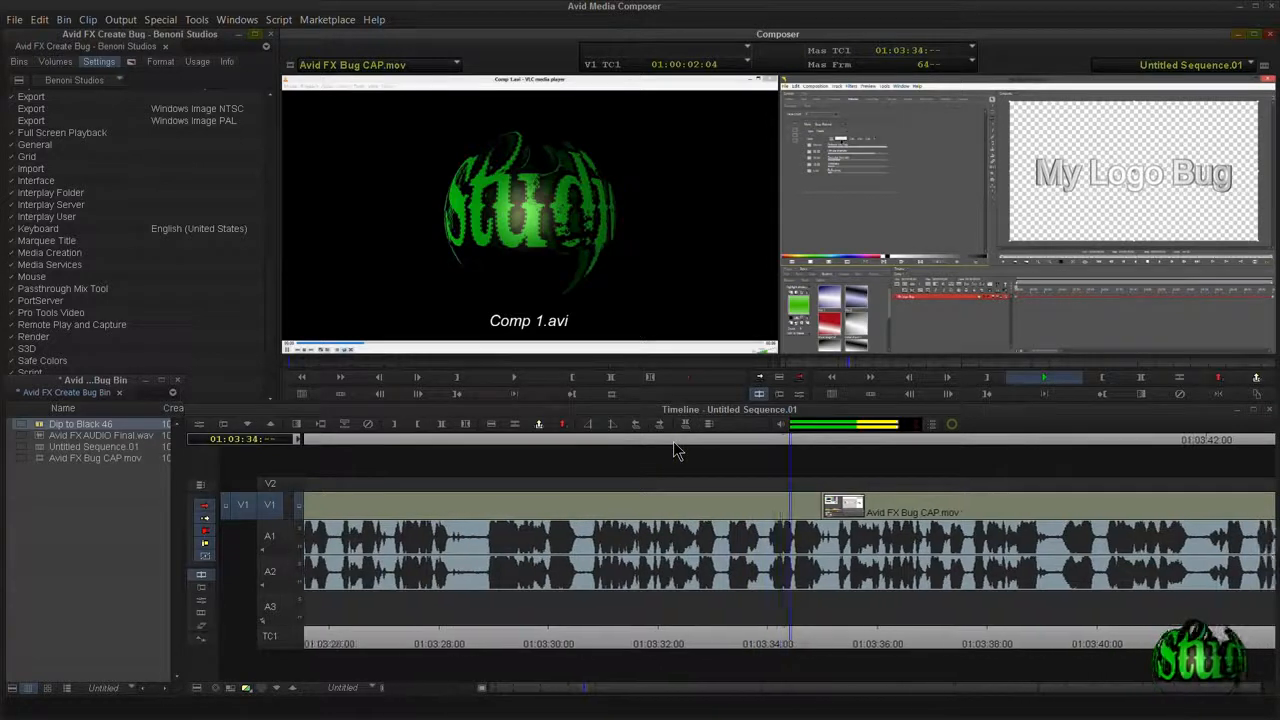
pyautogui.press('space')
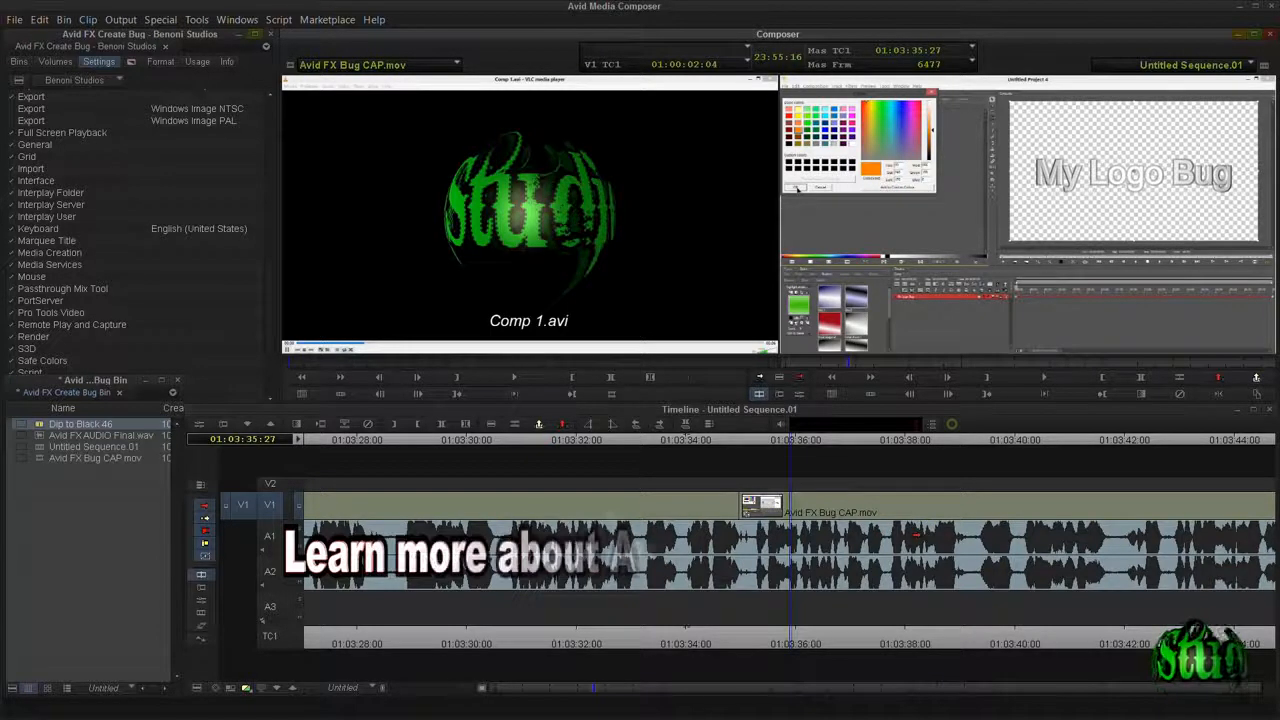
pyautogui.click(766, 483)
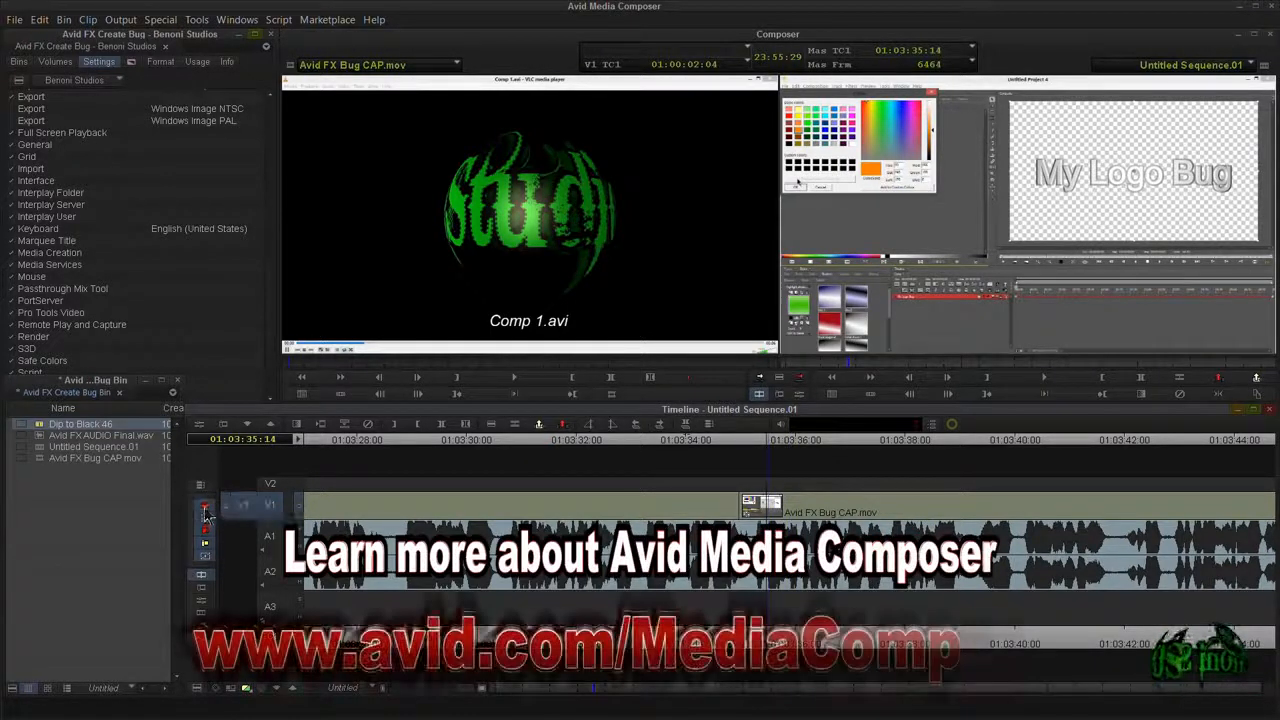